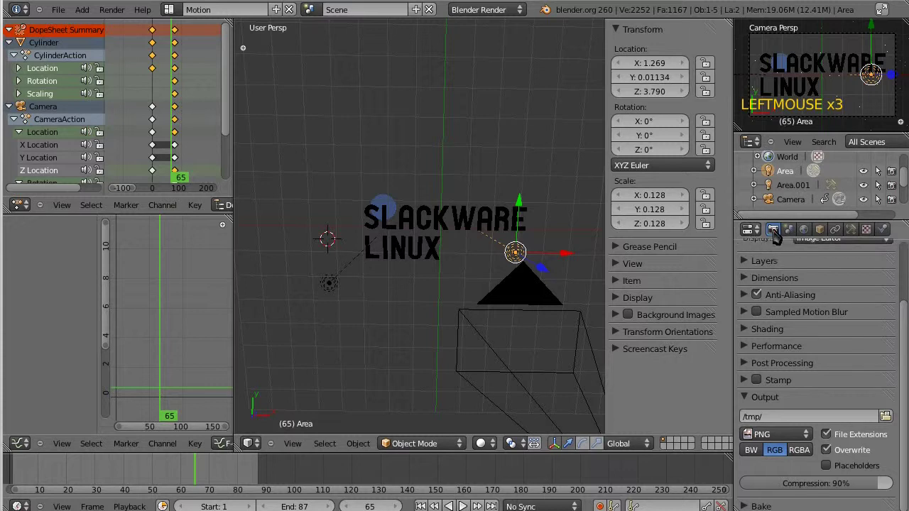
- Set the render output path to slackerrender.mp4 inside the blendercast2 folder
scroll(774, 241, up, 3)
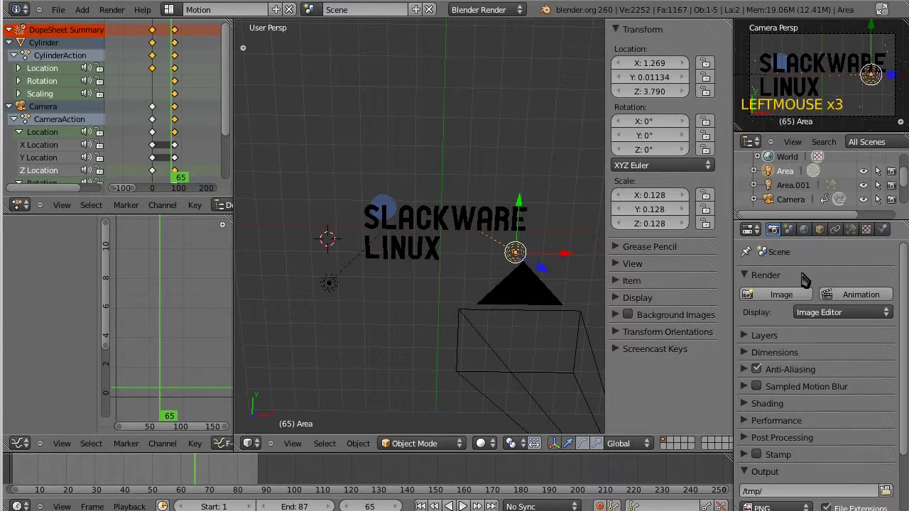
click(748, 277)
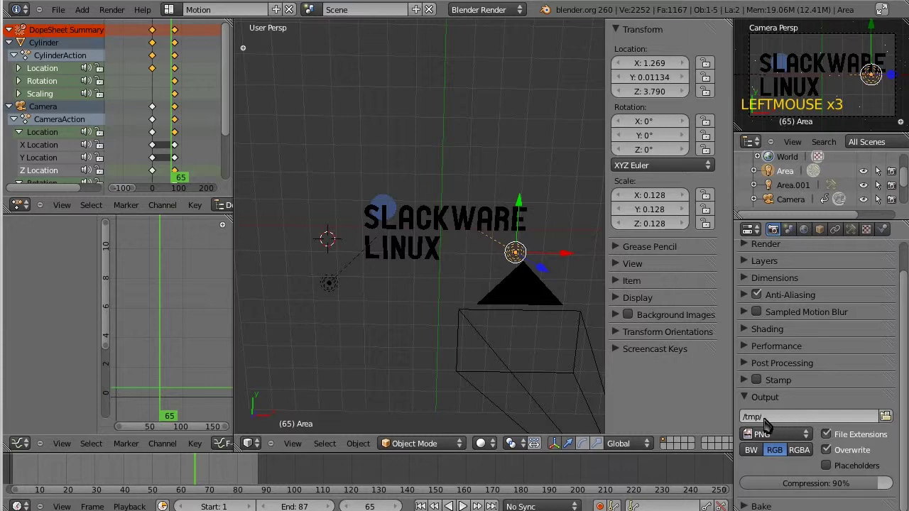
click(885, 416)
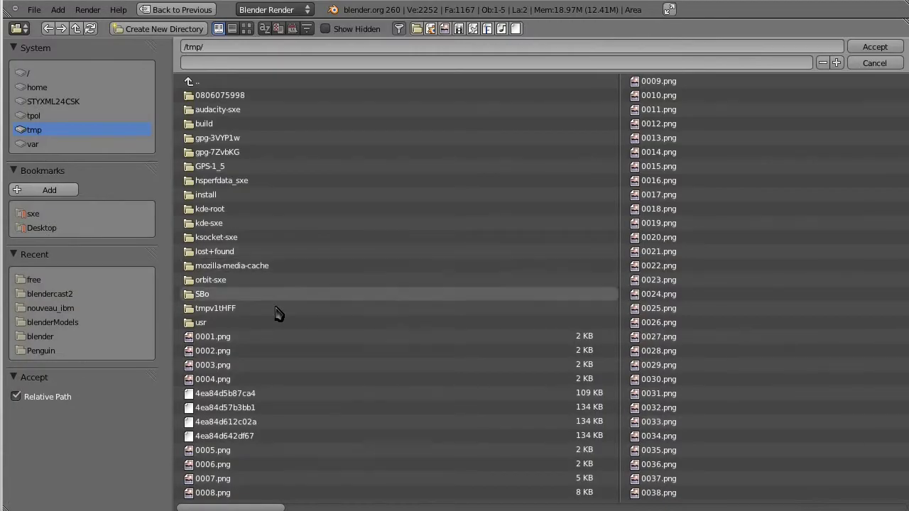
click(36, 215)
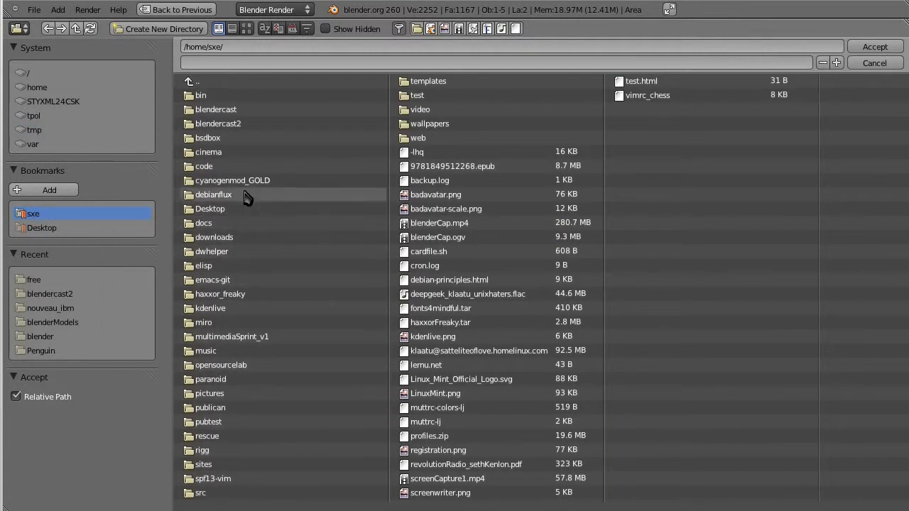
click(227, 124)
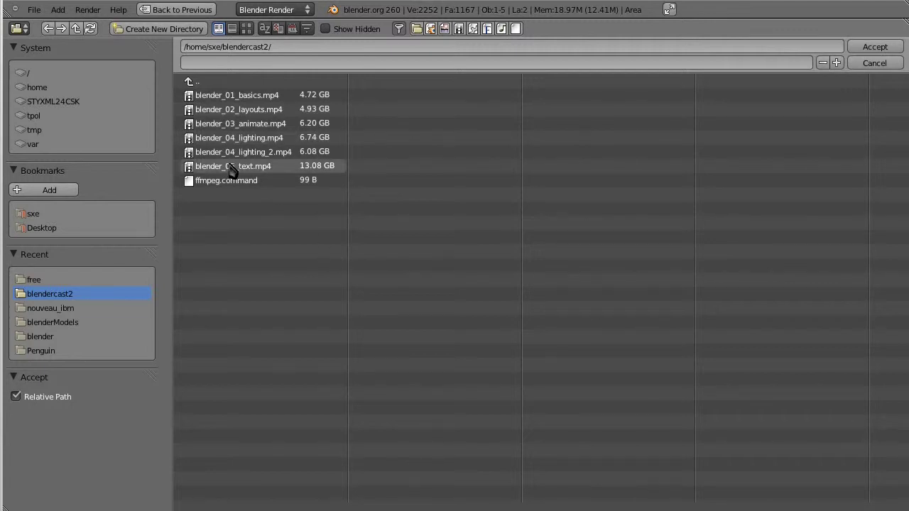
click(250, 62)
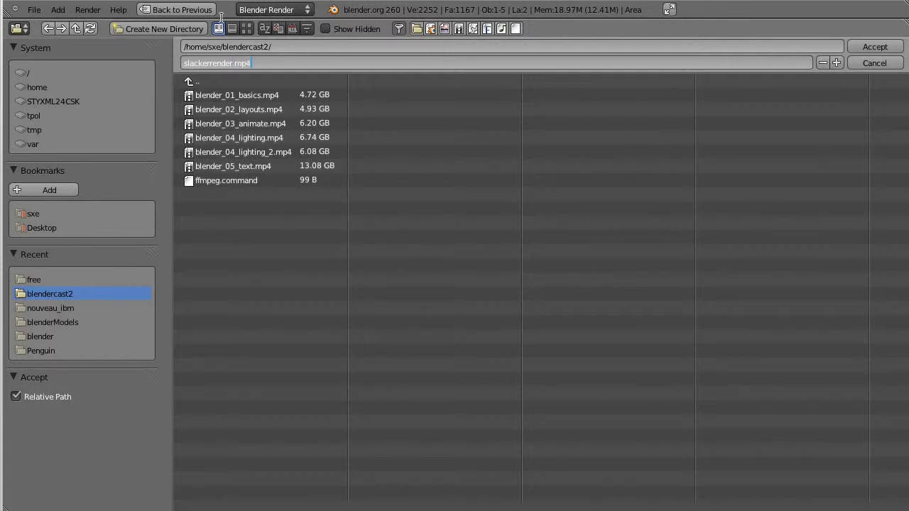
click(879, 48)
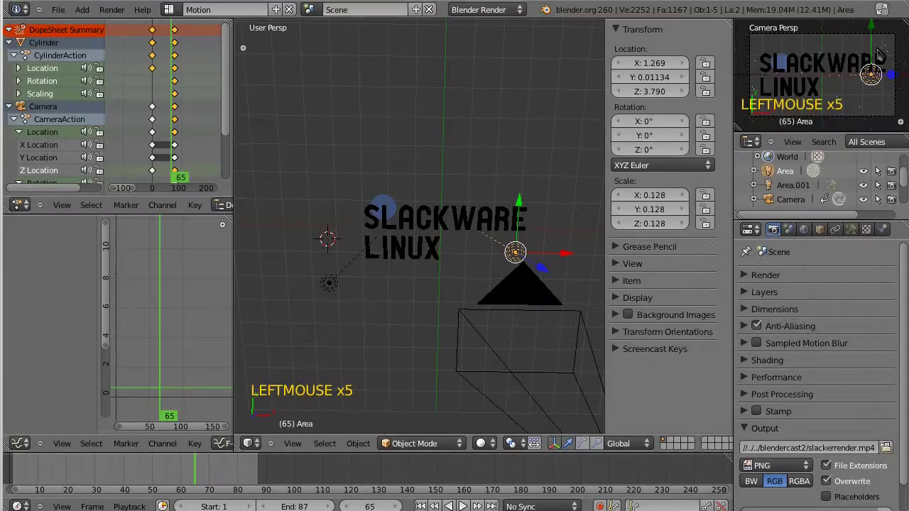
- Change the output file format from PNG to Xvid
click(777, 466)
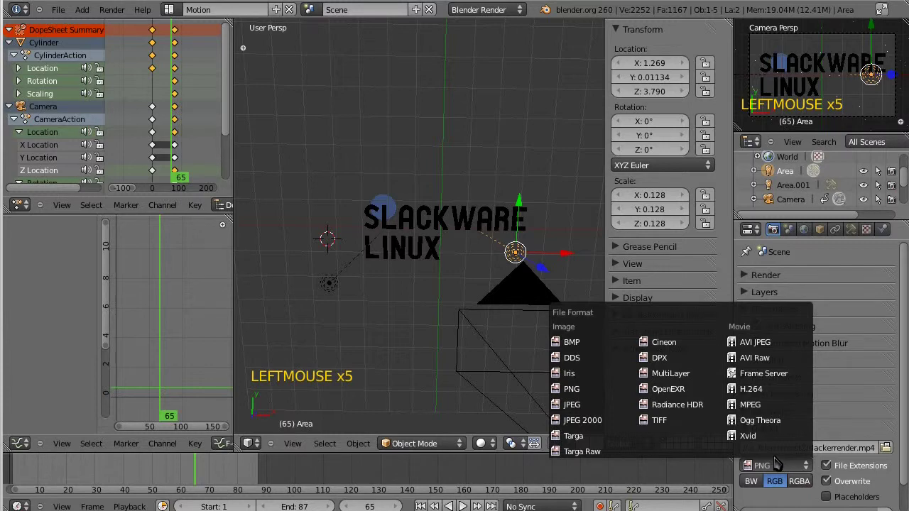
click(752, 436)
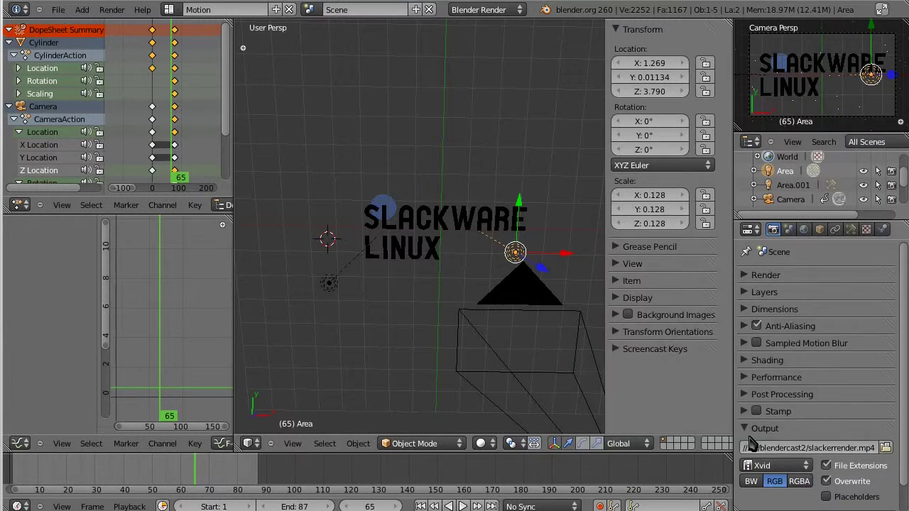
scroll(862, 426, down, 1)
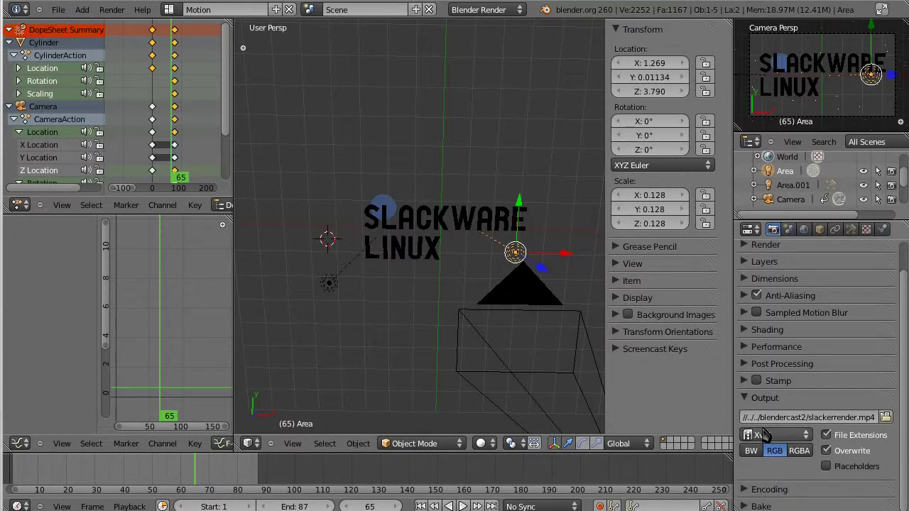
- Set the video encoding container format from AVI to Xvid
click(763, 489)
scroll(796, 418, down, 3)
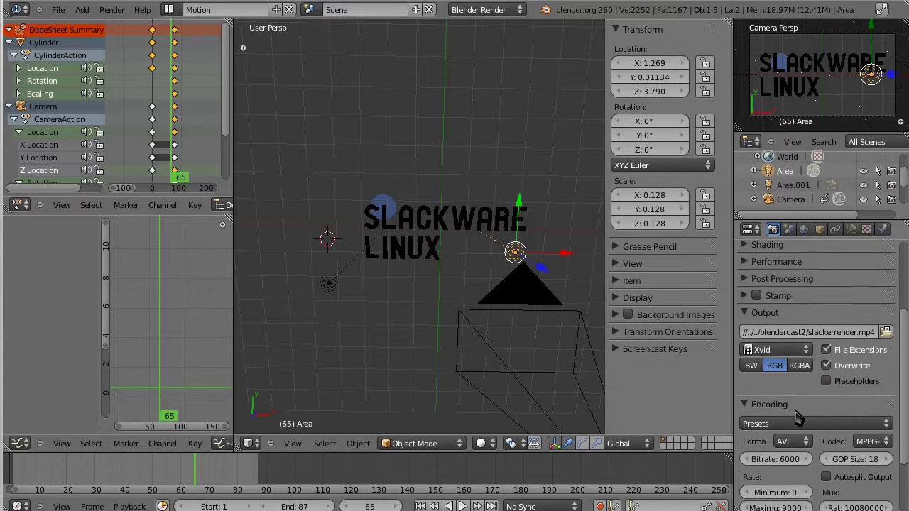
scroll(797, 417, down, 2)
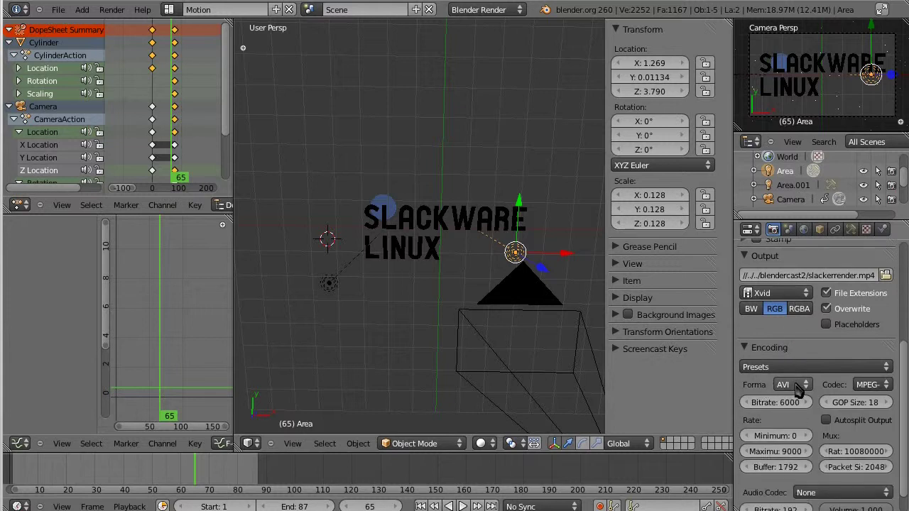
click(788, 385)
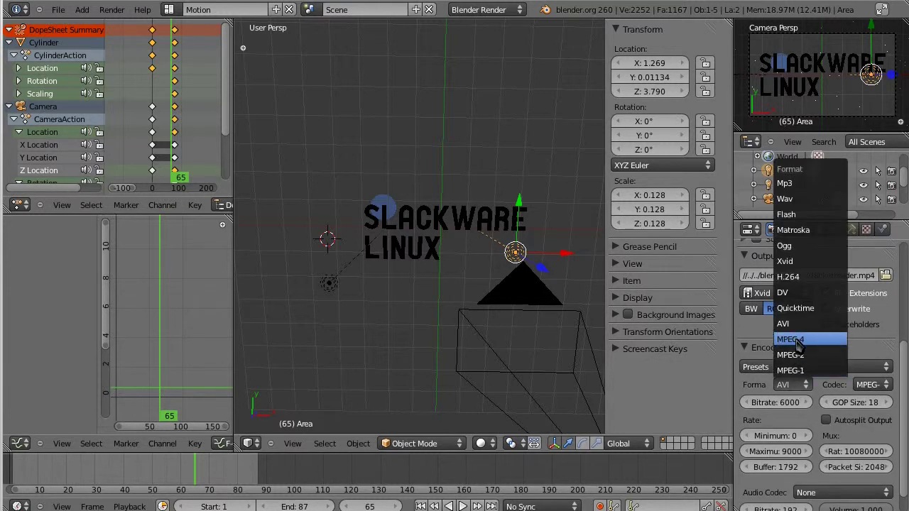
click(806, 262)
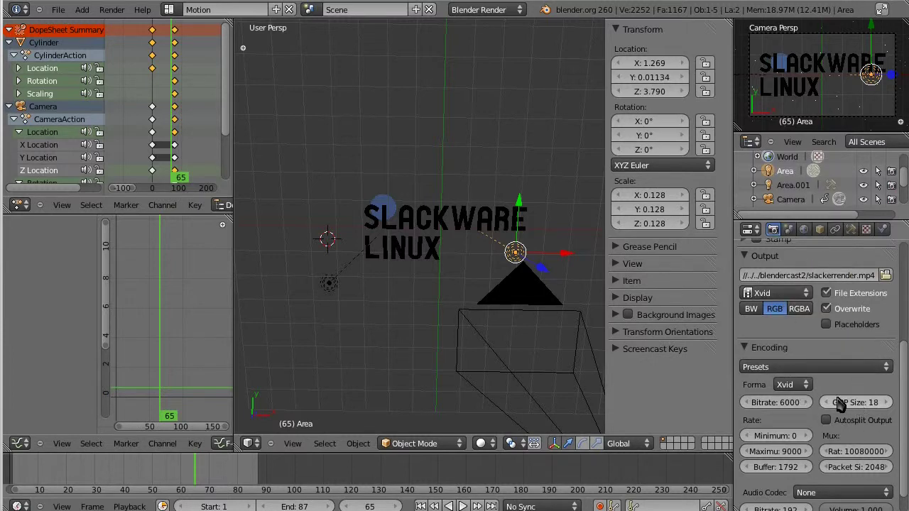
- Apply the Xvid encoding preset and render the whole animation to video
key(ctrl+F12)
scroll(781, 398, up, 5)
click(746, 489)
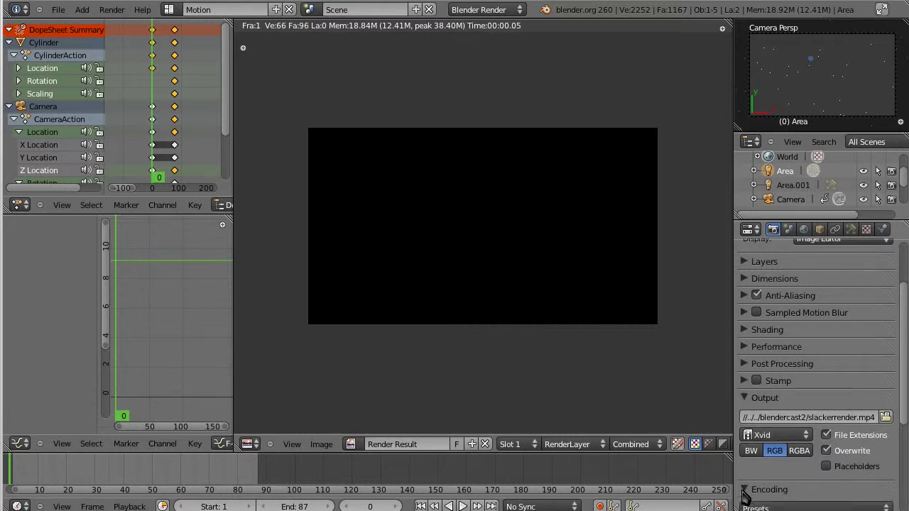
scroll(822, 415, down, 4)
scroll(822, 415, down, 1)
click(791, 367)
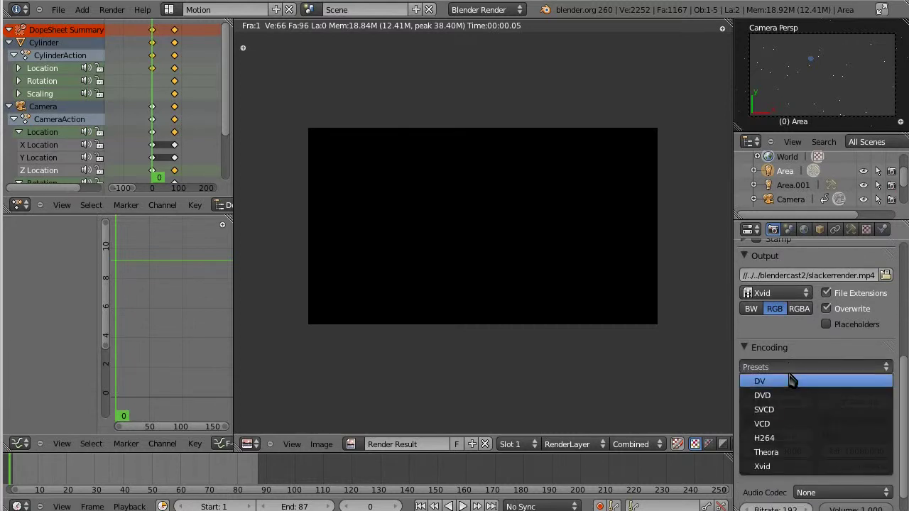
click(765, 466)
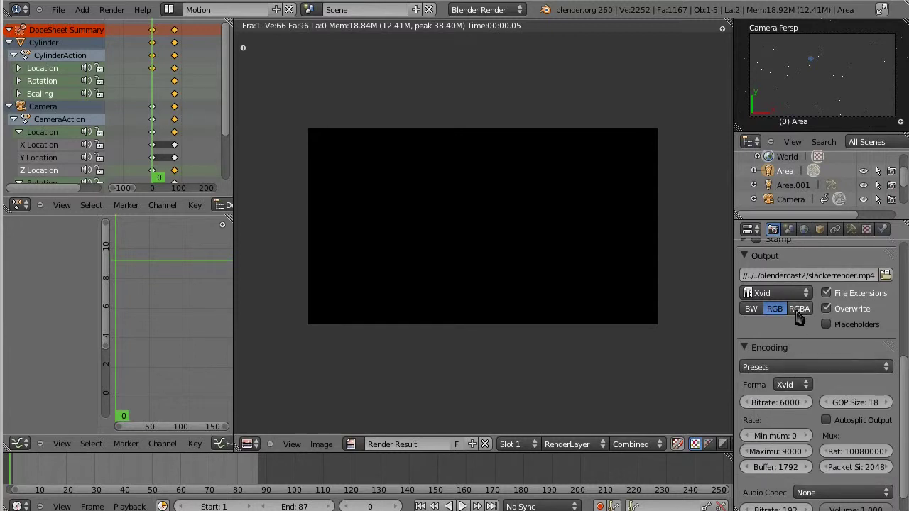
scroll(796, 291, up, 6)
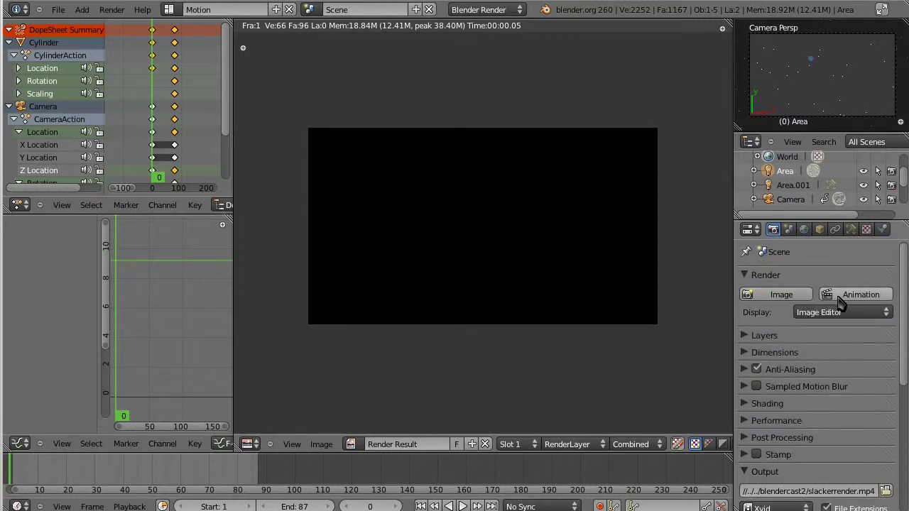
click(840, 298)
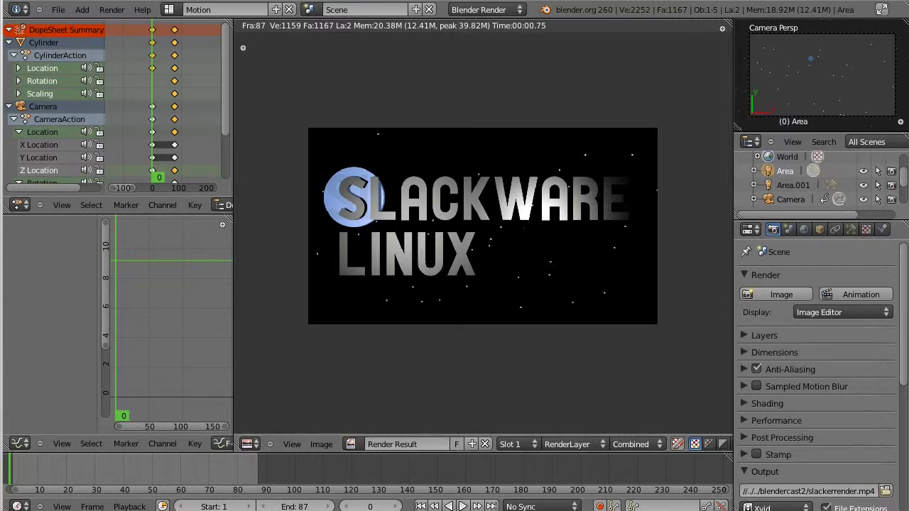
- Play the rendered slackerrender.mp40001-0087.avi video in Dragon Player
drag(258, 469, 346, 94)
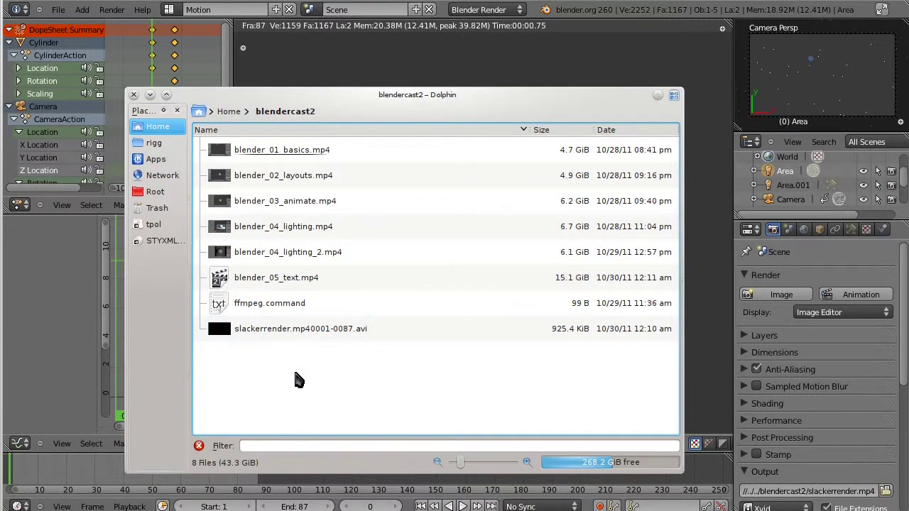
click(312, 330)
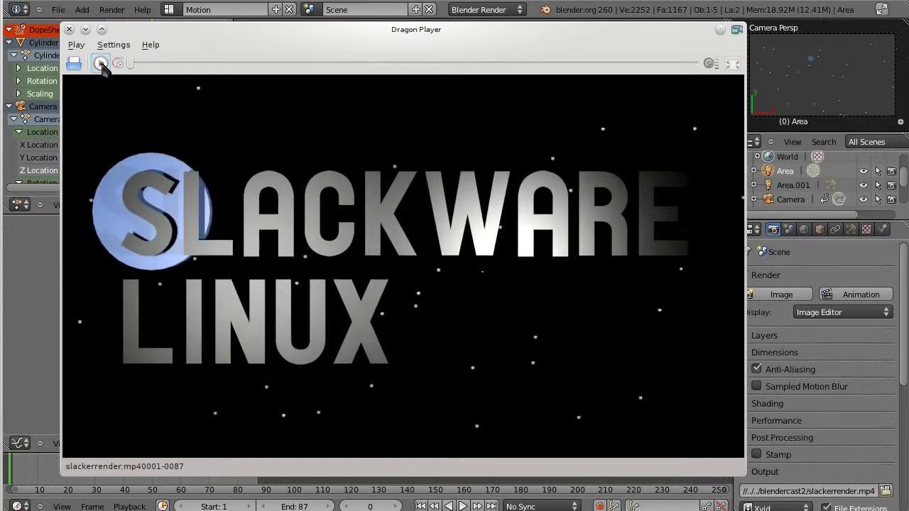
click(101, 64)
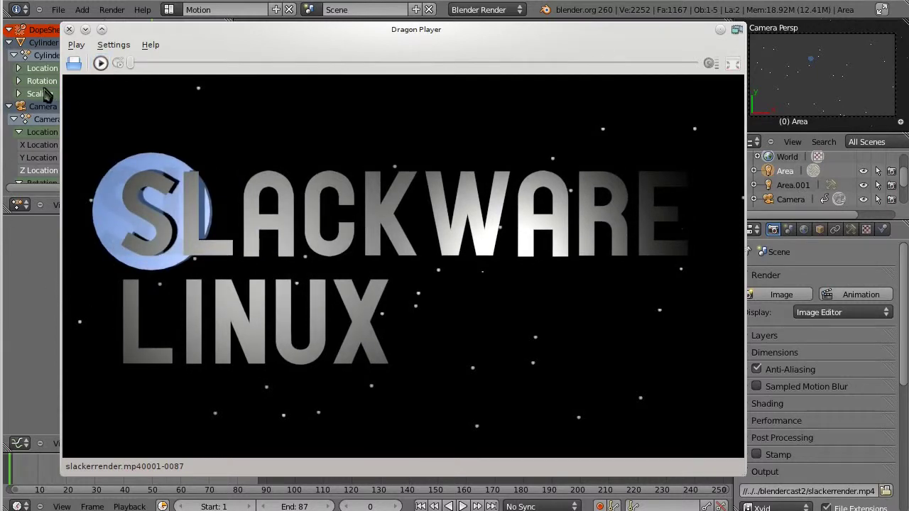
- Close Dragon Player and the file manager, and return to Blender's 3D viewport
click(69, 29)
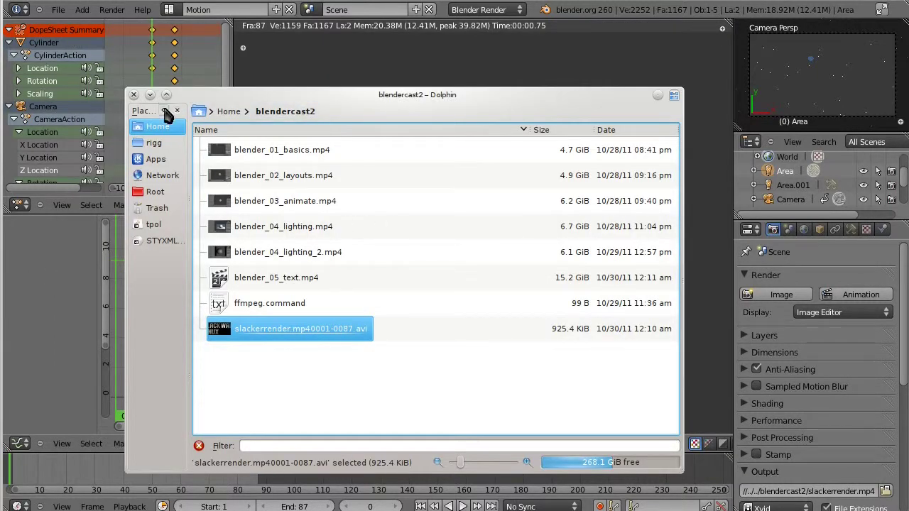
click(135, 96)
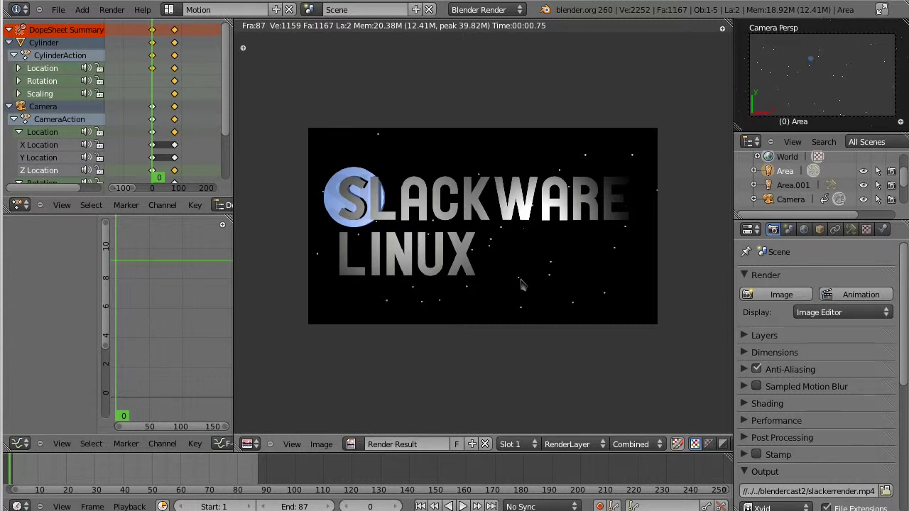
key(Escape)
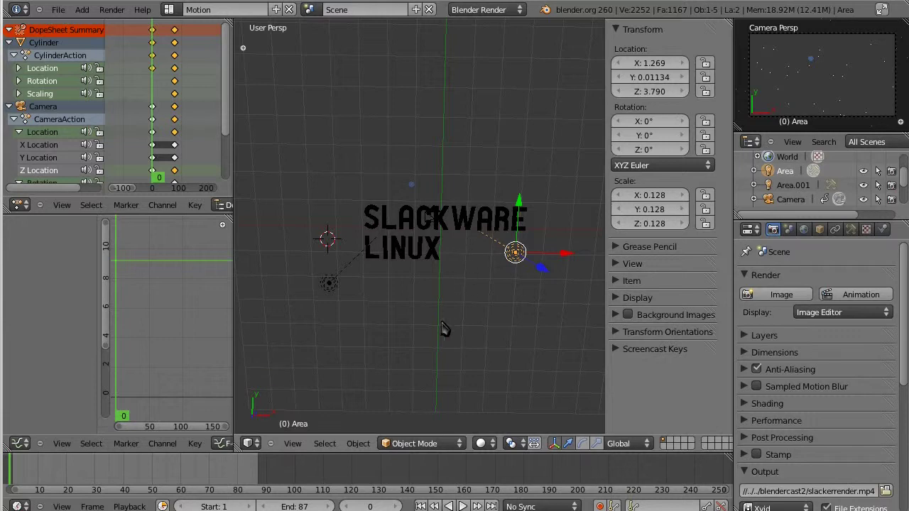
- Select the camera, level the view, and slide the camera along X to 5.294
middle_drag(459, 310, 442, 300)
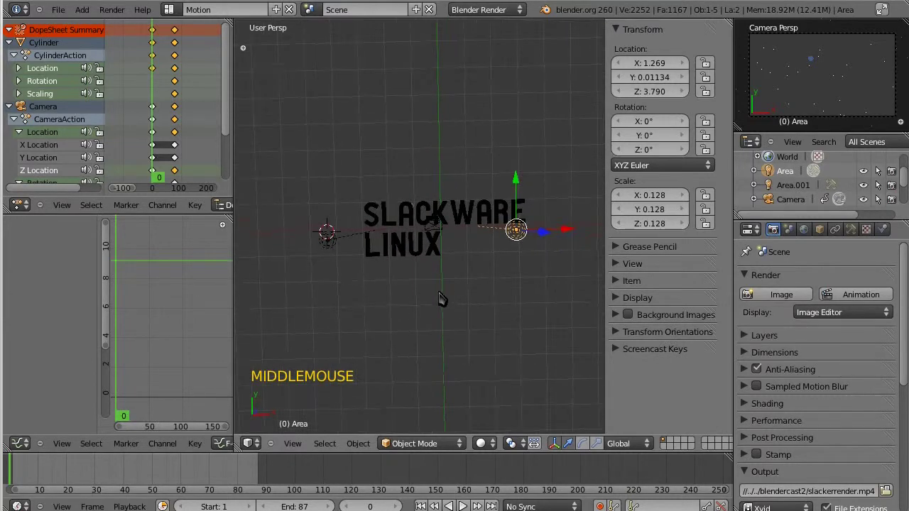
scroll(426, 280, down, 3)
scroll(397, 266, up, 3)
scroll(401, 273, up, 1)
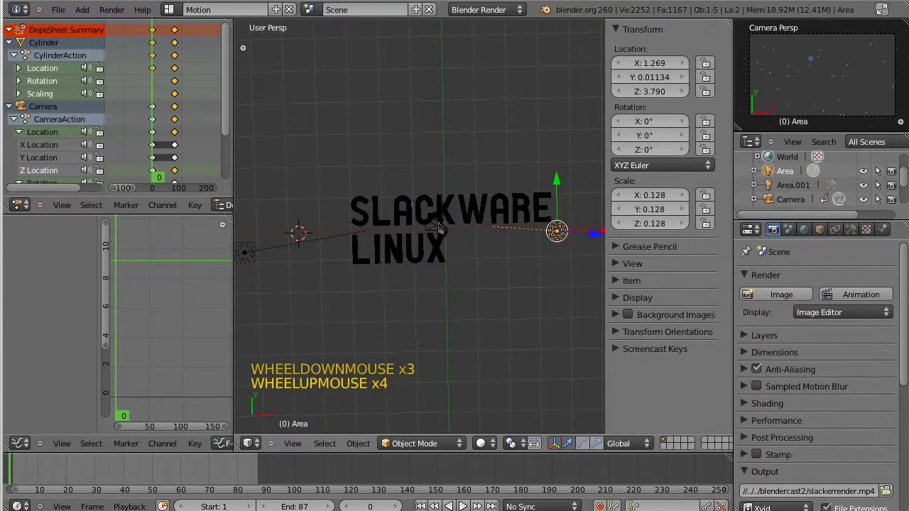
right_click(438, 277)
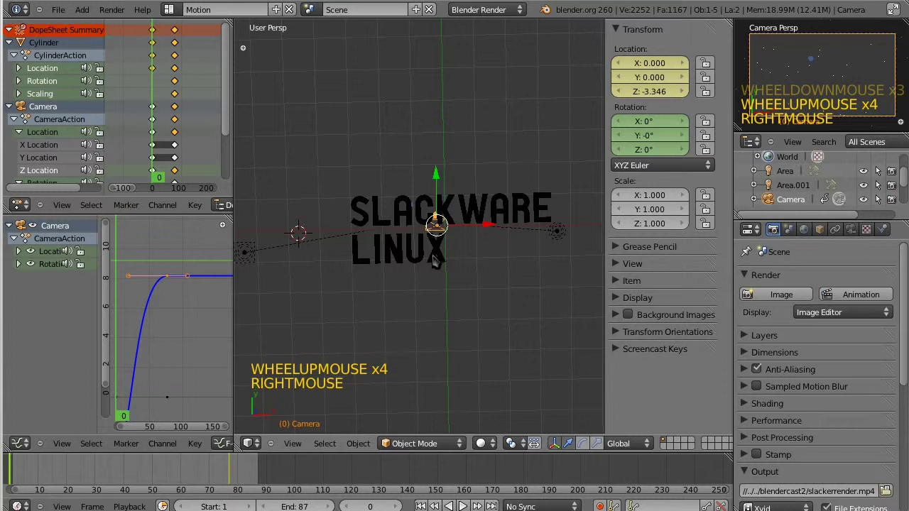
click(152, 126)
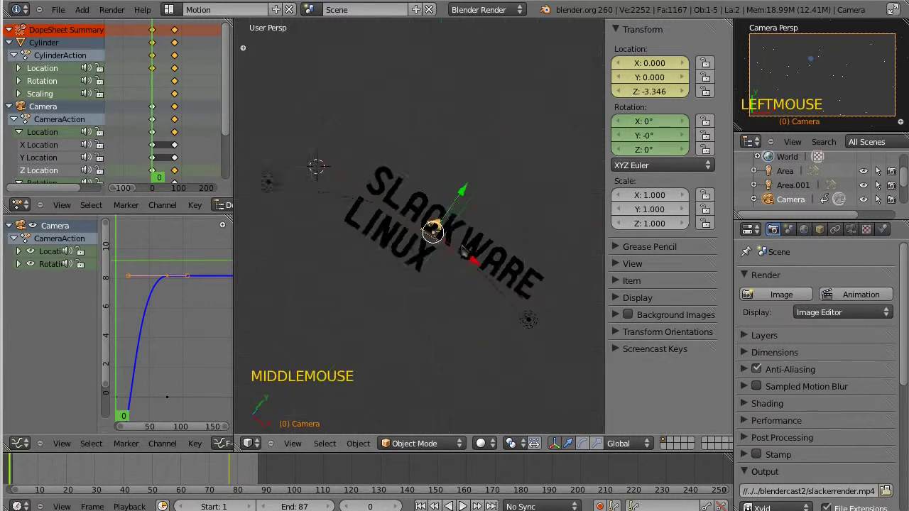
middle_drag(463, 250, 401, 244)
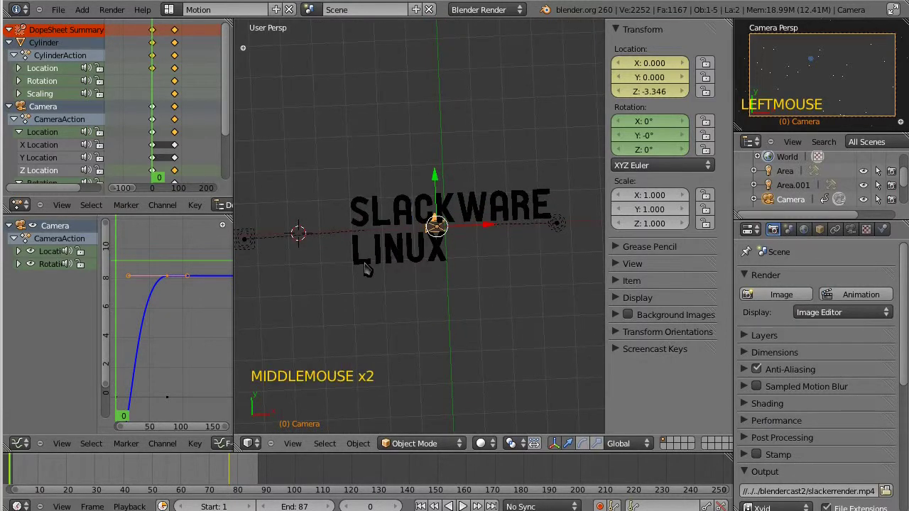
middle_drag(364, 268, 364, 263)
middle_drag(443, 299, 459, 295)
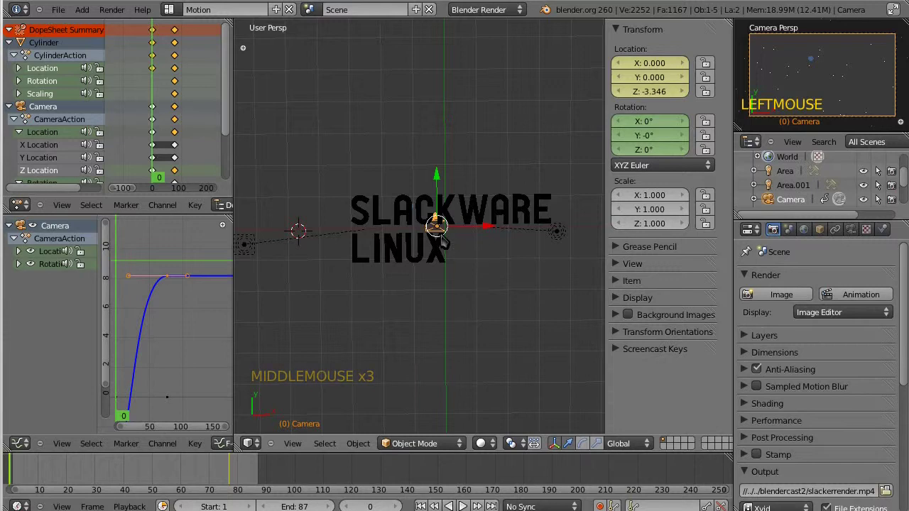
key(g)
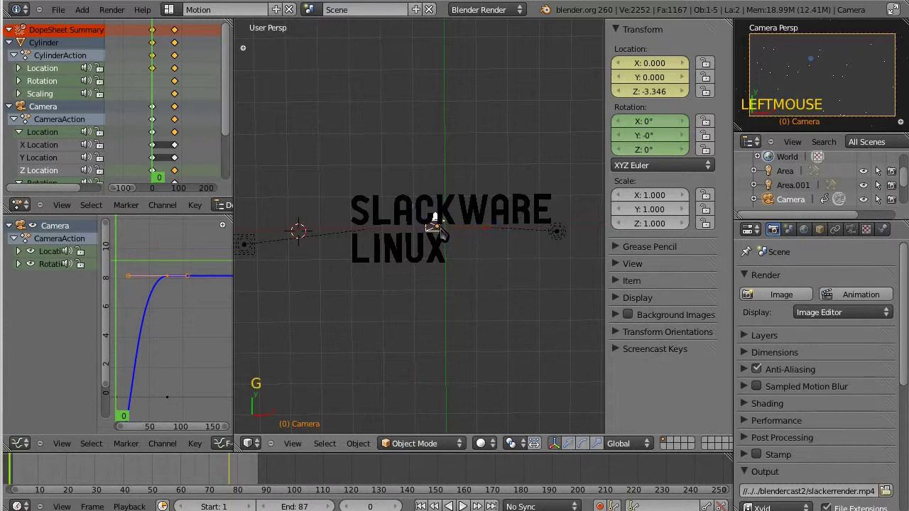
key(x)
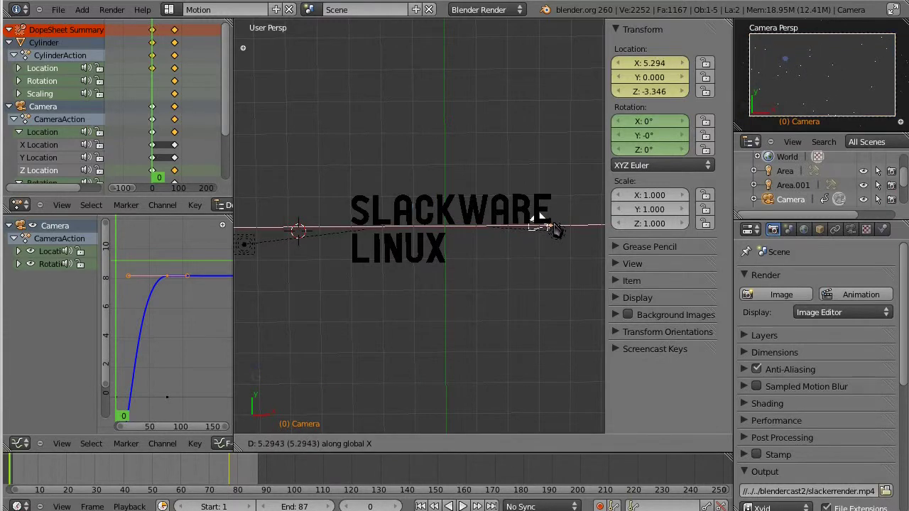
click(556, 231)
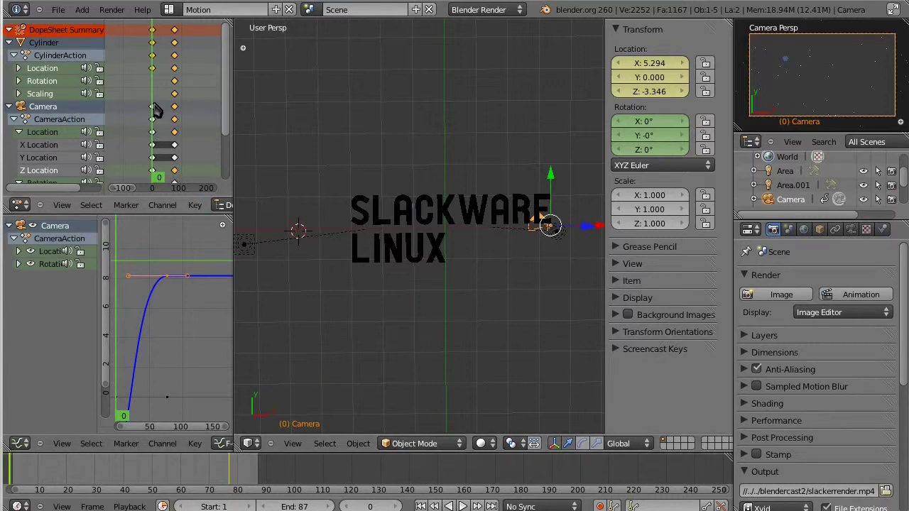
- Adjust the camera to X 5.029 and keyframe its Location at frame 0
mouse_move(156, 111)
mouse_down()
mouse_move(165, 98)
mouse_move(146, 97)
mouse_up()
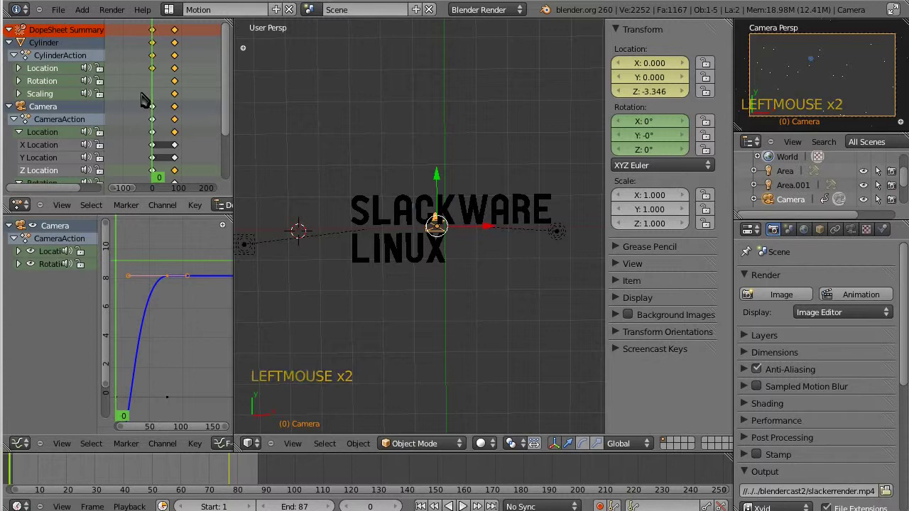
key(g)
key(x)
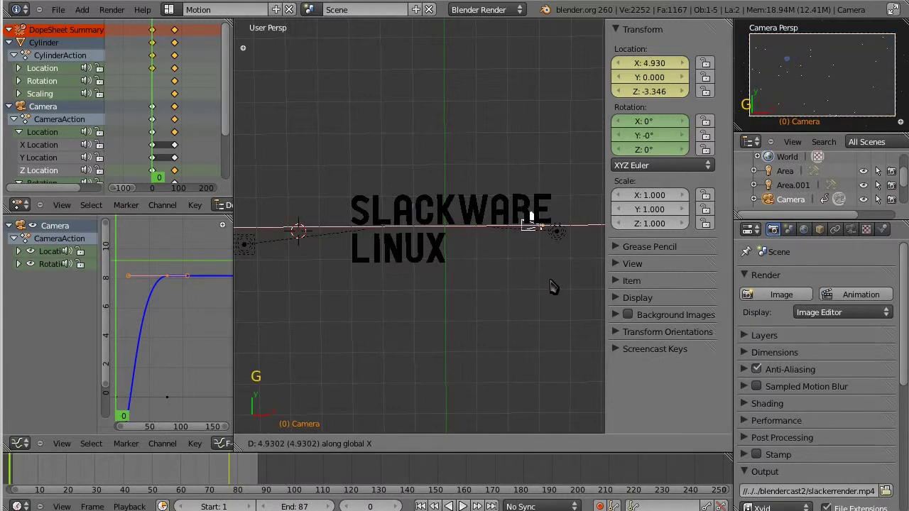
click(547, 284)
key(i)
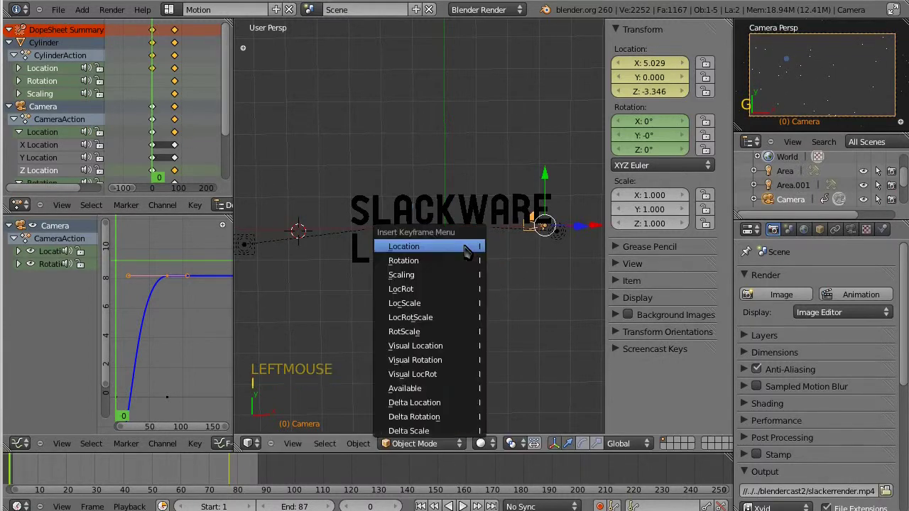
click(467, 249)
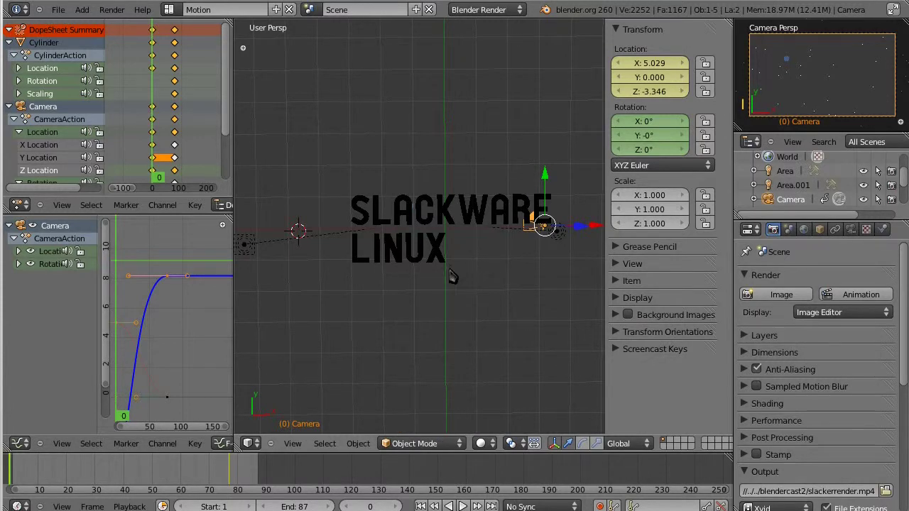
click(162, 135)
- Preview the pull-back through the camera view (Numpad 0) across frames 0 to 26
drag(162, 135, 163, 173)
scroll(294, 146, down, 5)
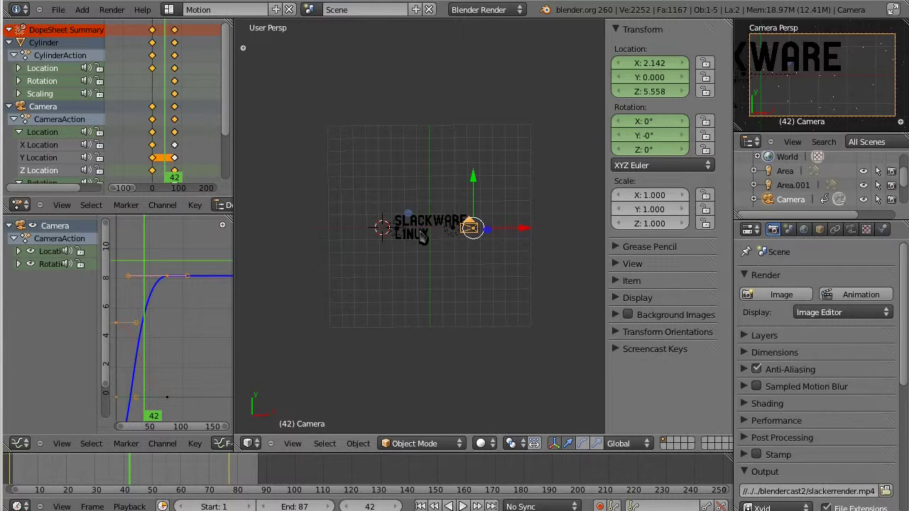
key(KP_0)
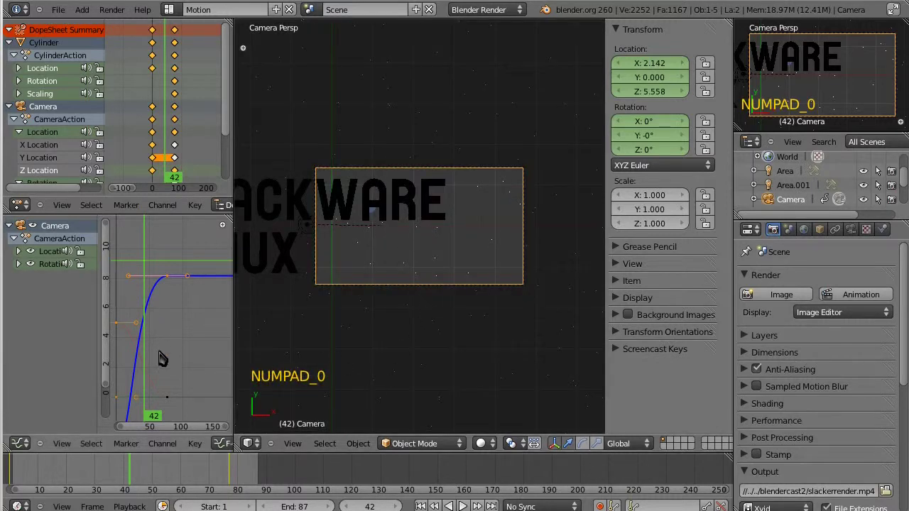
click(6, 475)
mouse_move(3, 472)
mouse_down()
mouse_move(44, 472)
mouse_move(10, 475)
mouse_up()
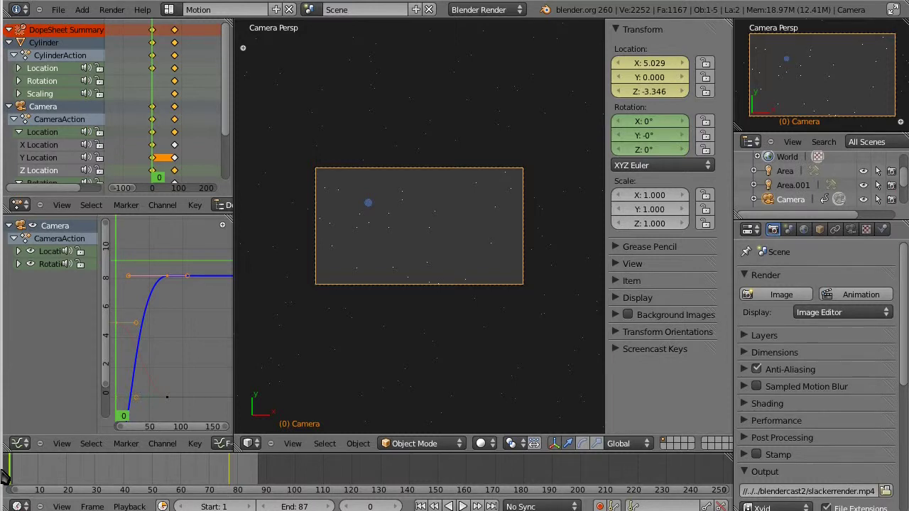
drag(3, 477, 262, 496)
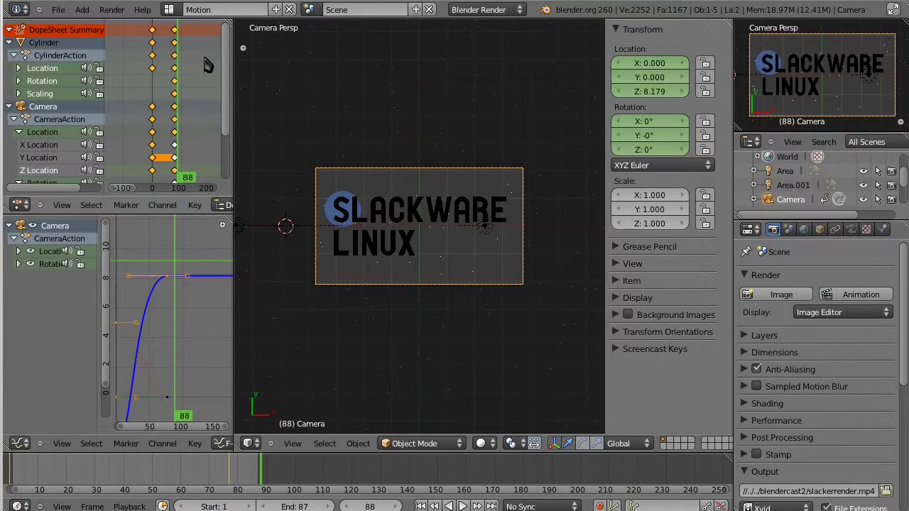
- Check frame 76, where the camera nears its final position at Z 8.178
drag(177, 41, 176, 77)
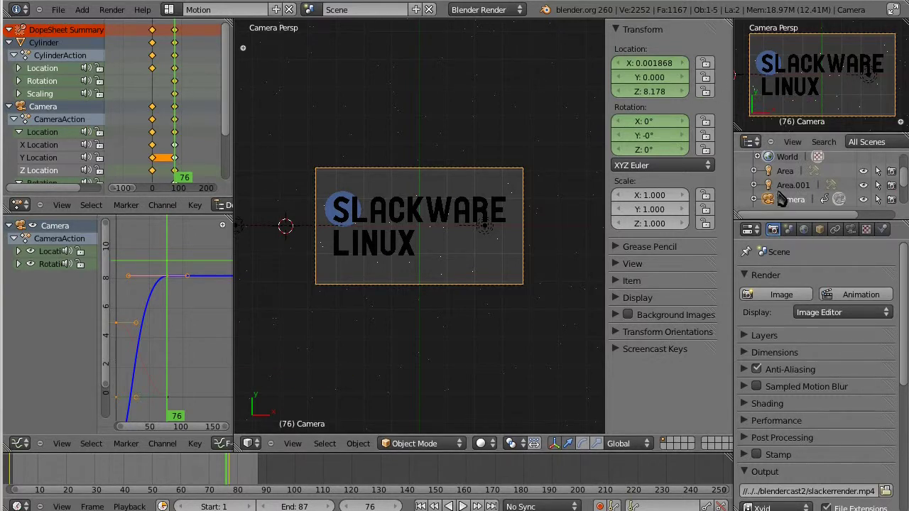
key(Escape)
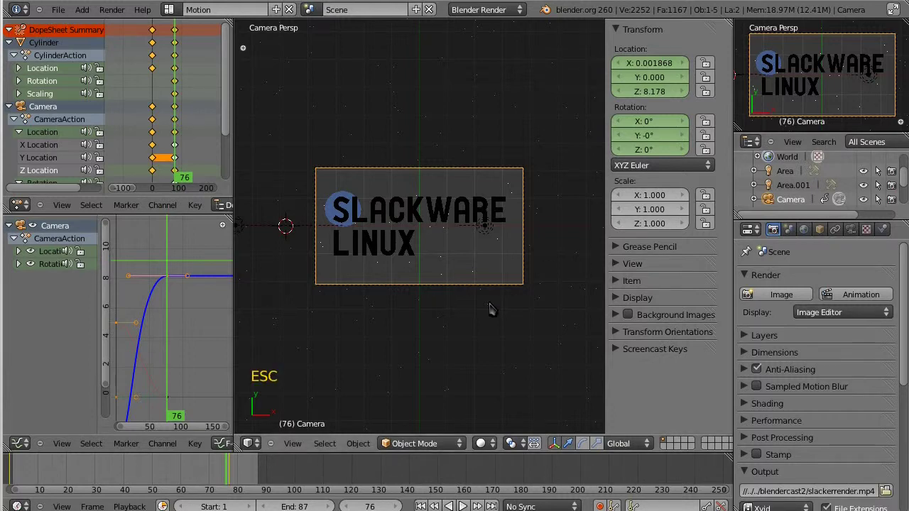
click(416, 271)
key(Escape)
click(436, 287)
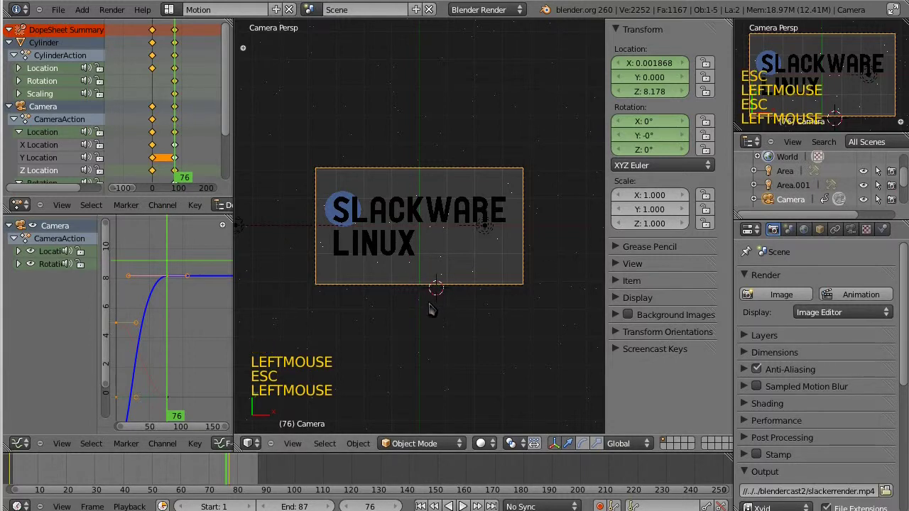
key(KP_7)
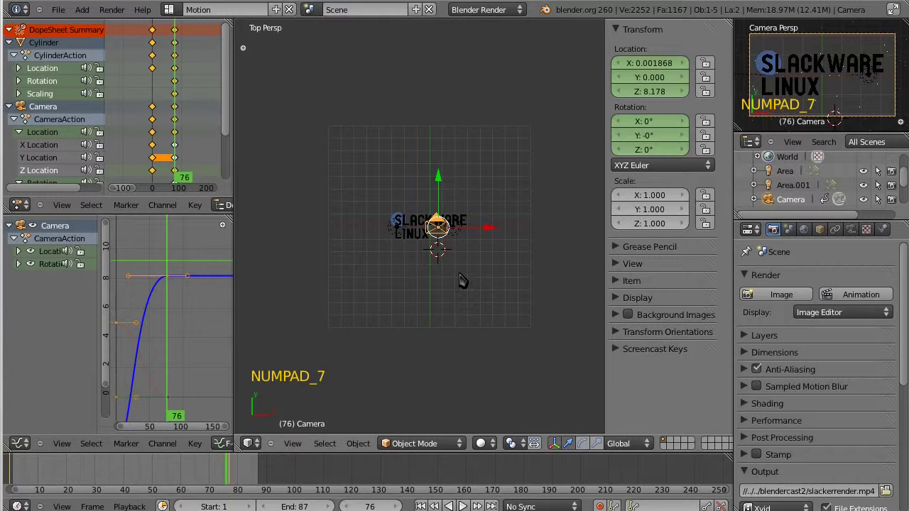
- Scrub from frame 0 to frame 118, where the camera rests at Z 8.179
scroll(472, 279, down, 1)
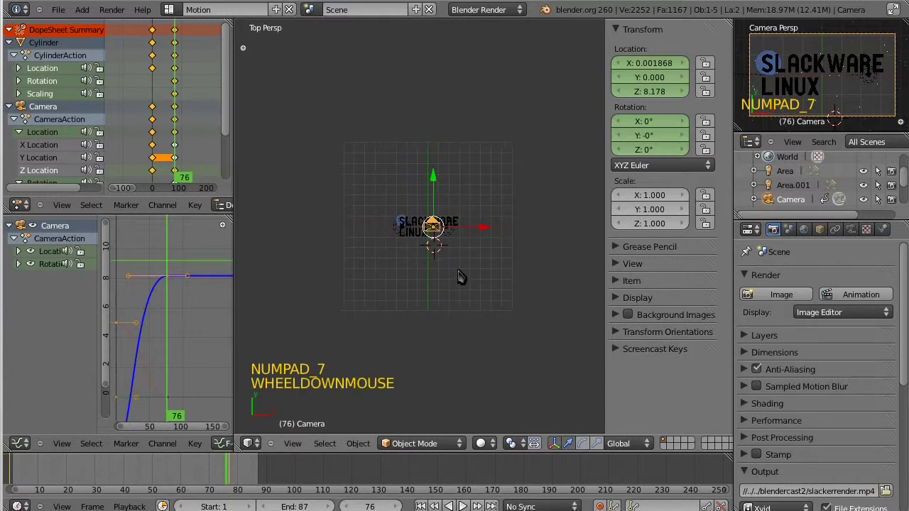
click(153, 106)
drag(153, 107, 186, 112)
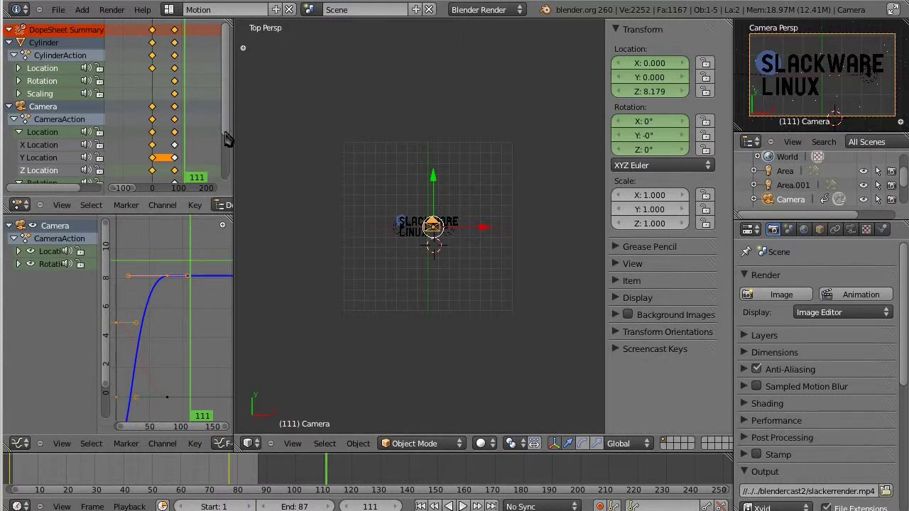
double_click(169, 135)
drag(169, 135, 199, 138)
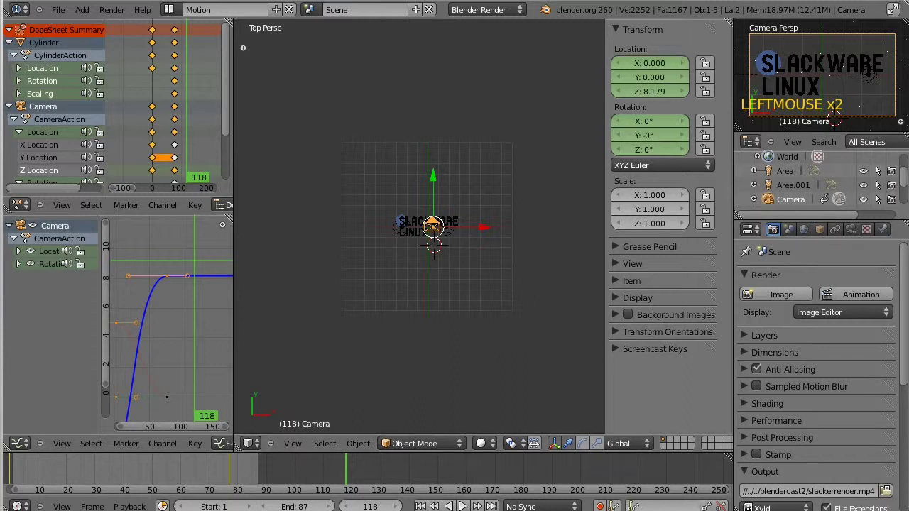
scroll(838, 334, down, 8)
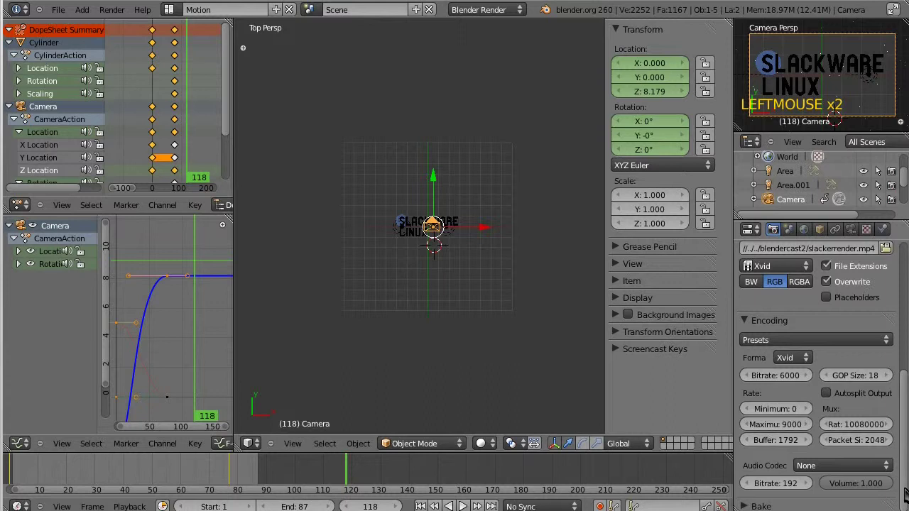
- Apply the Xvid encoding preset and rename the output to slackerrender_2.mp4
click(795, 342)
click(796, 441)
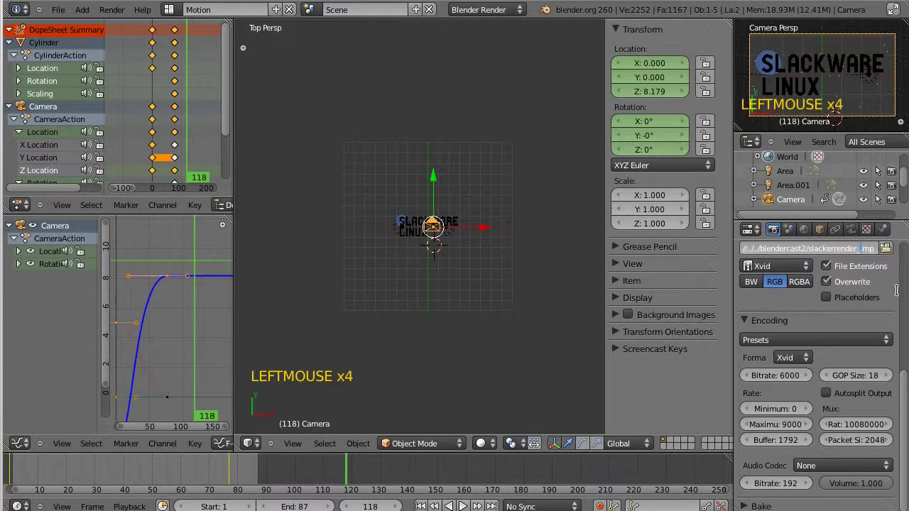
text(2)
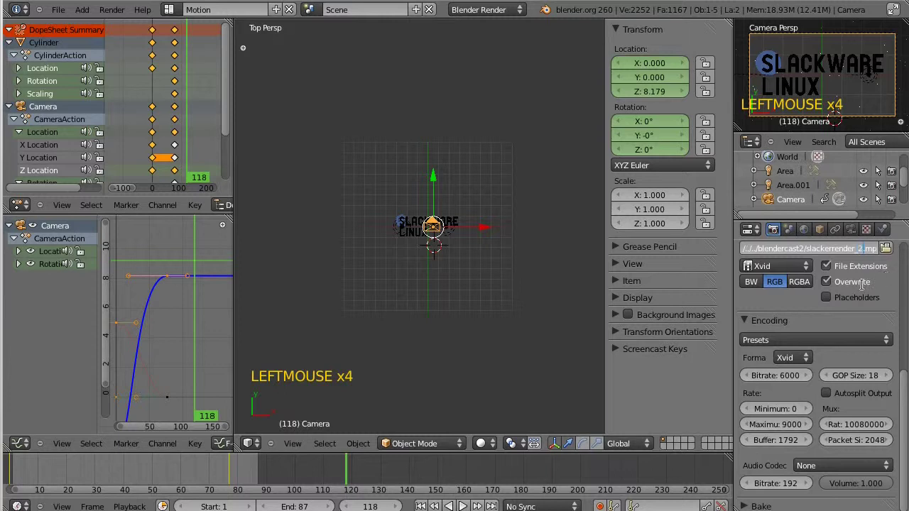
key(Return)
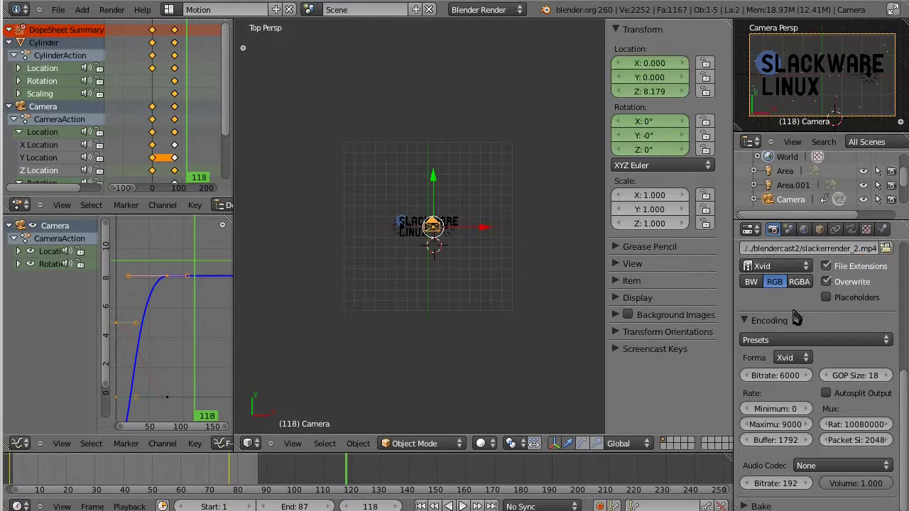
scroll(802, 328, up, 2)
scroll(802, 328, up, 8)
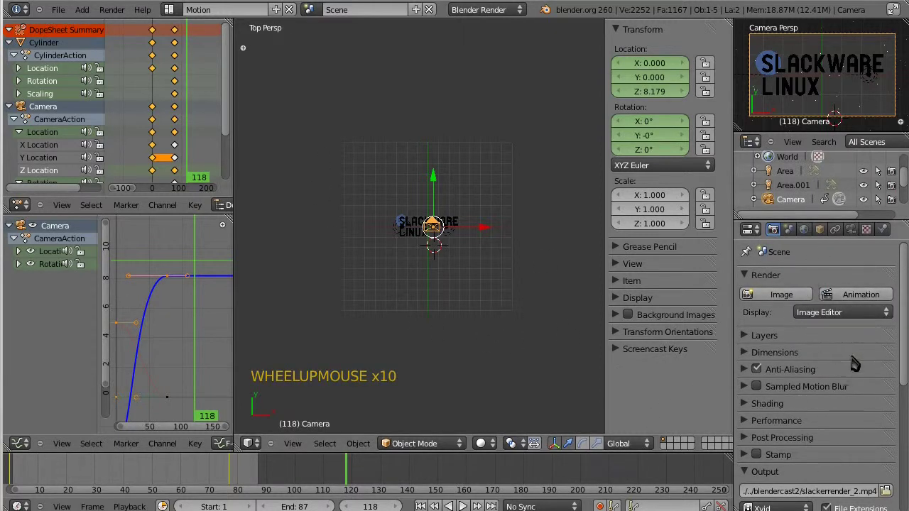
scroll(853, 363, down, 5)
scroll(865, 298, up, 4)
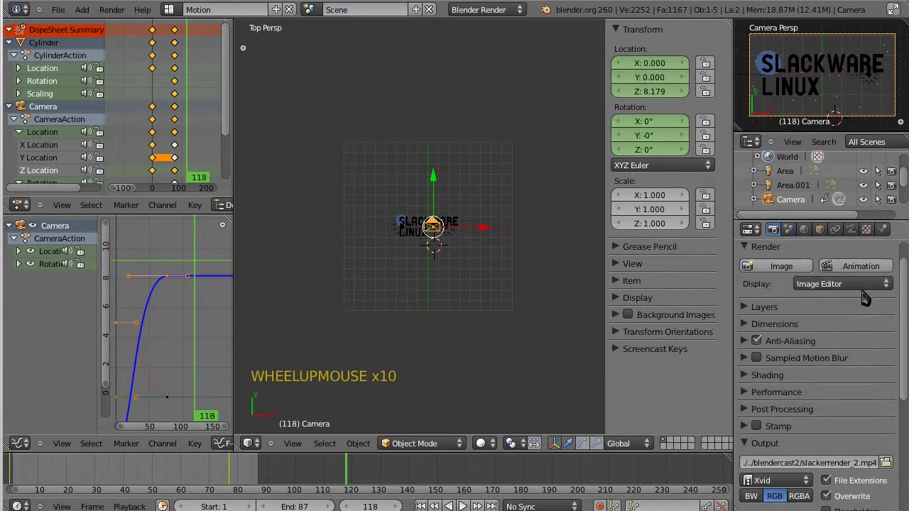
scroll(864, 298, up, 1)
- Render the animation and load slackerrender_2.mp40001-0087.avi from blendercast2 into Dragon Player
click(862, 297)
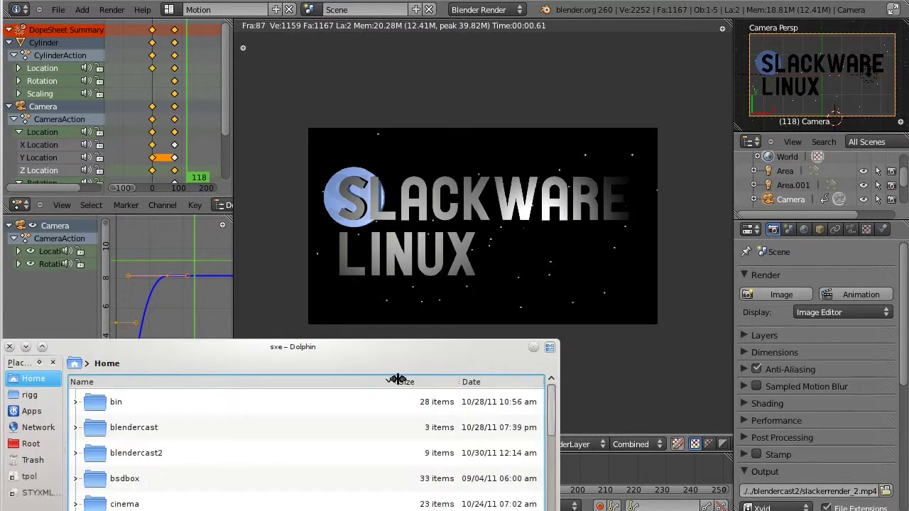
drag(397, 350, 512, 30)
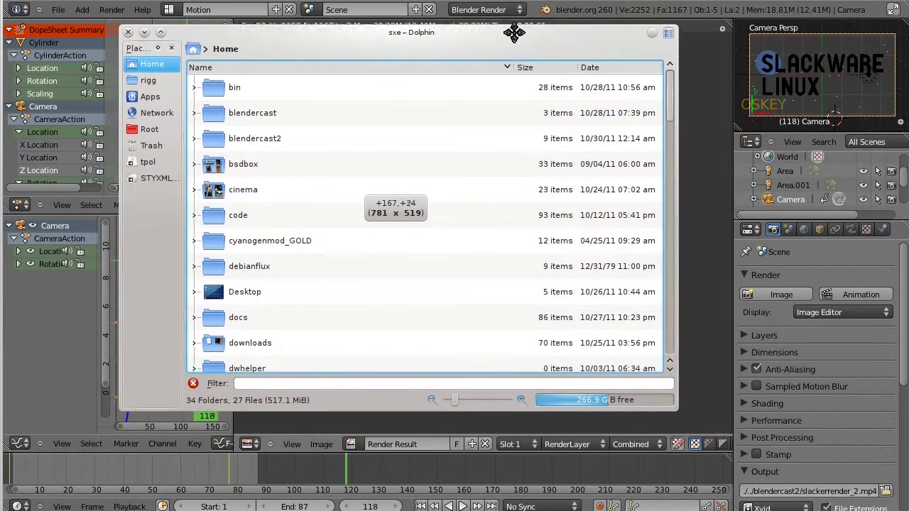
click(270, 138)
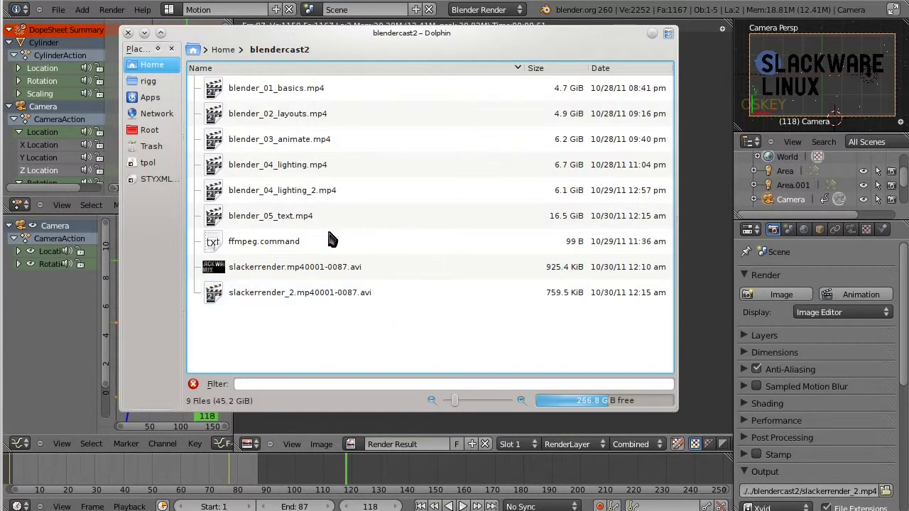
drag(298, 294, 311, 309)
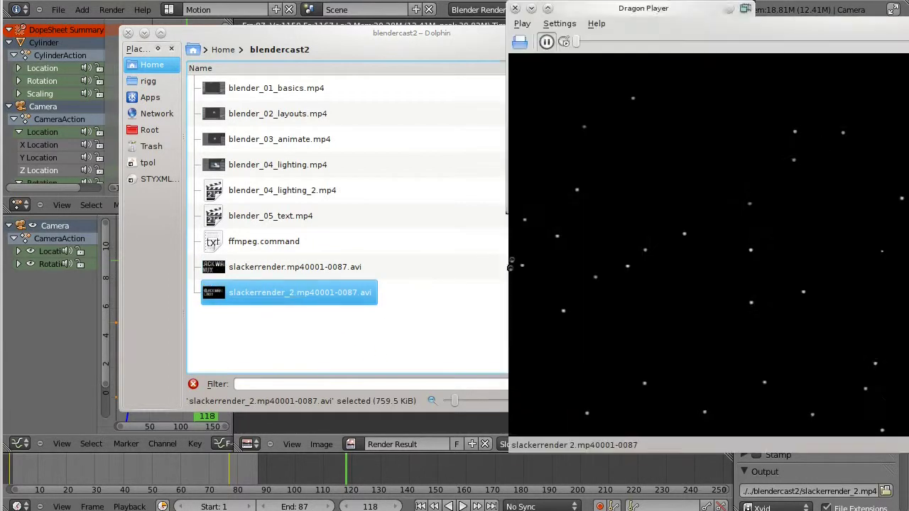
drag(878, 16, 454, 24)
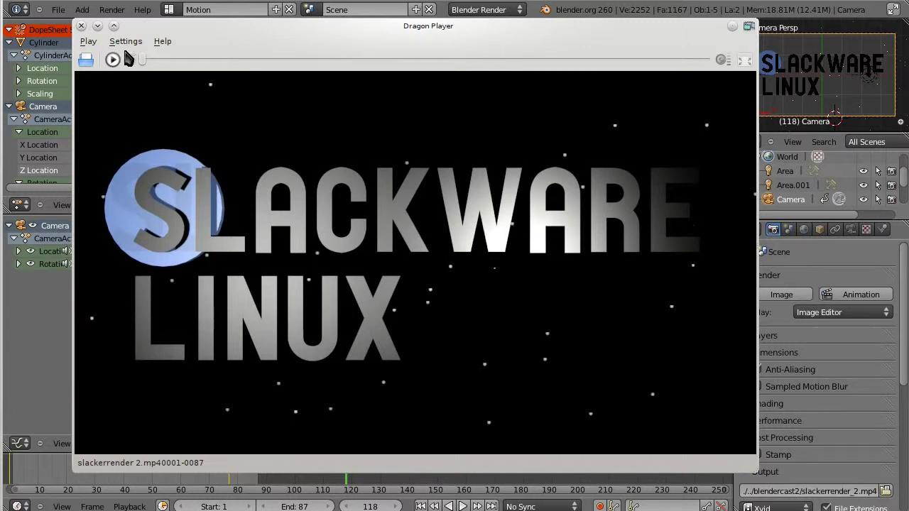
- Replay slackerrender_2 from the start through to the SLACKWARE LINUX title
click(113, 61)
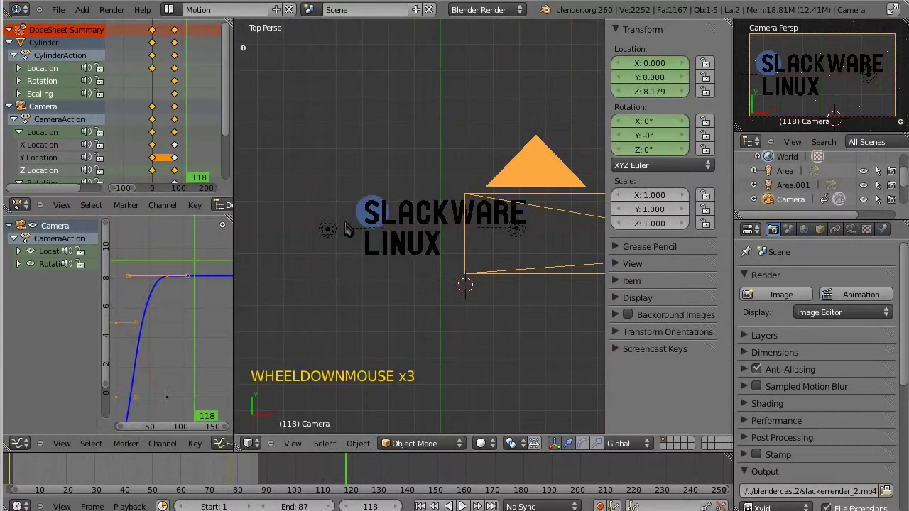
- Set the Area.001 lamp to No Shadow, then select the Area lamp (Ray Shadow, 4 samples)
right_click(327, 230)
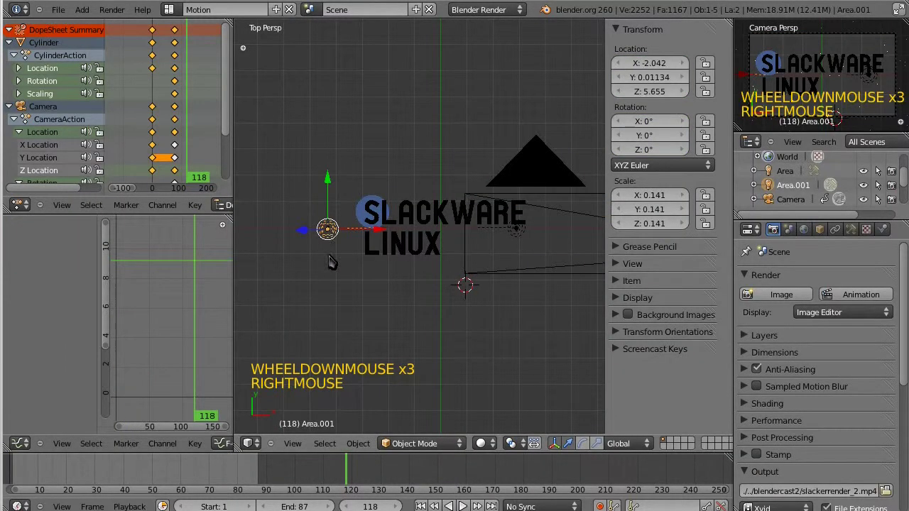
click(835, 229)
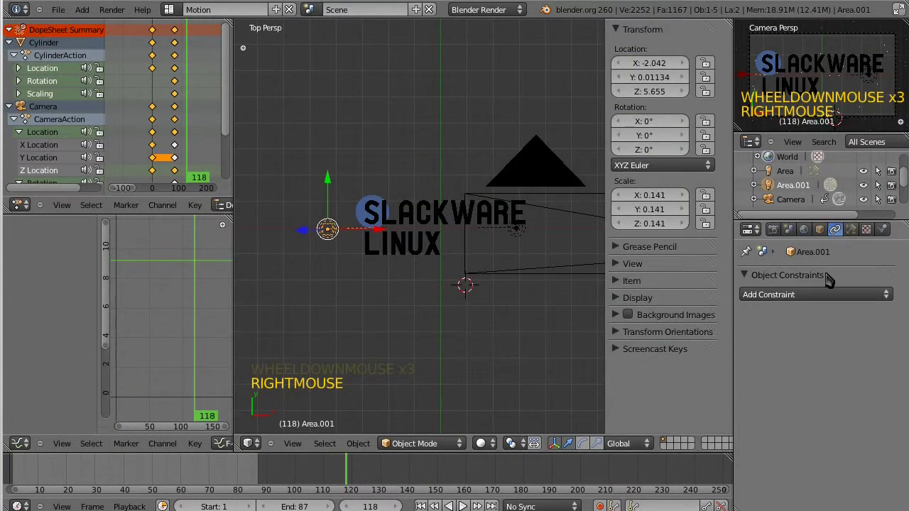
click(850, 230)
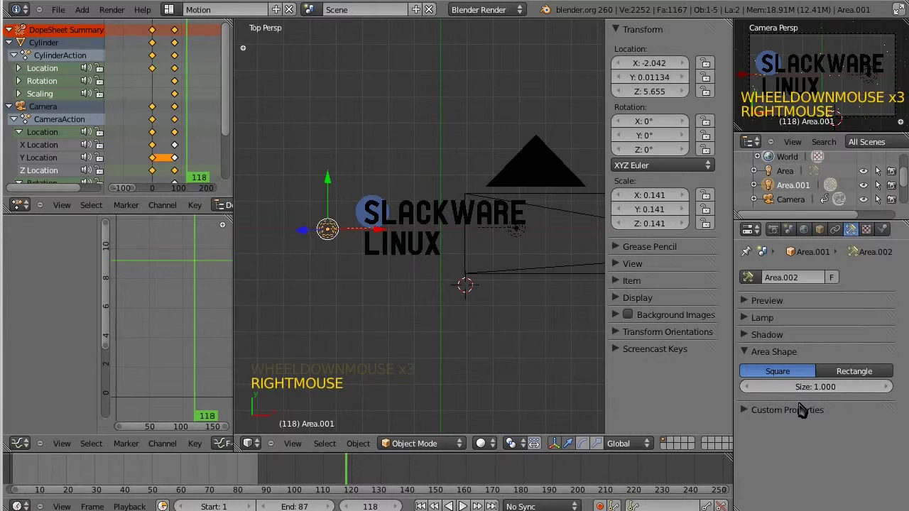
click(747, 334)
click(776, 353)
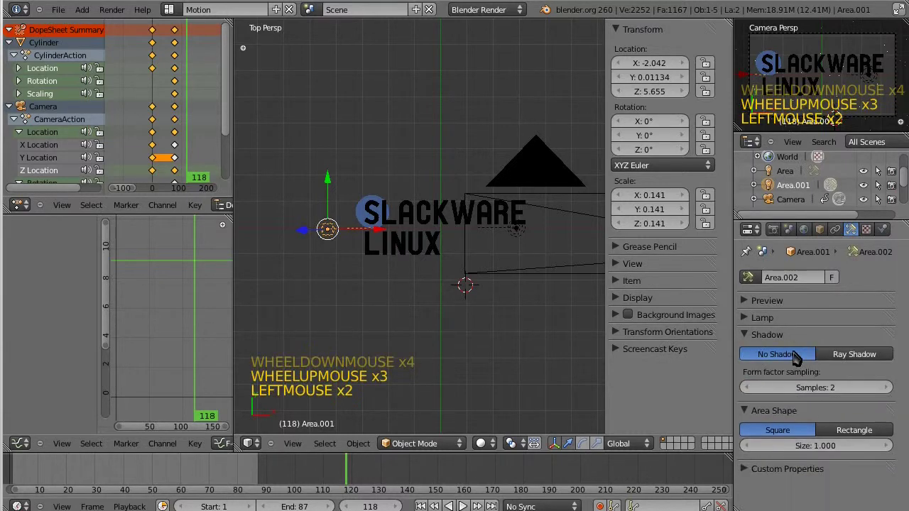
right_click(521, 230)
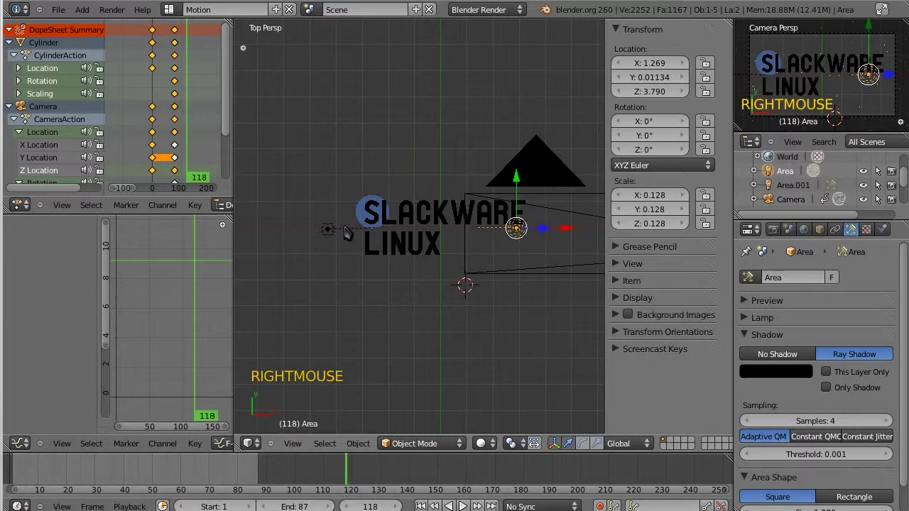